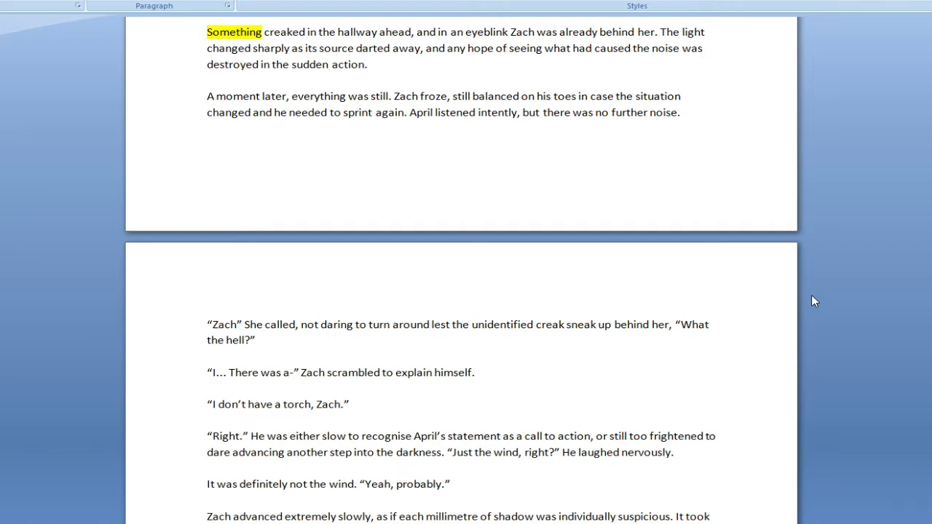
{"action": "scroll", "coordinate": [910, 364], "scroll_direction": "up", "scroll_amount": 2}
{"action": "scroll", "coordinate": [915, 358], "scroll_direction": "down", "scroll_amount": 1}
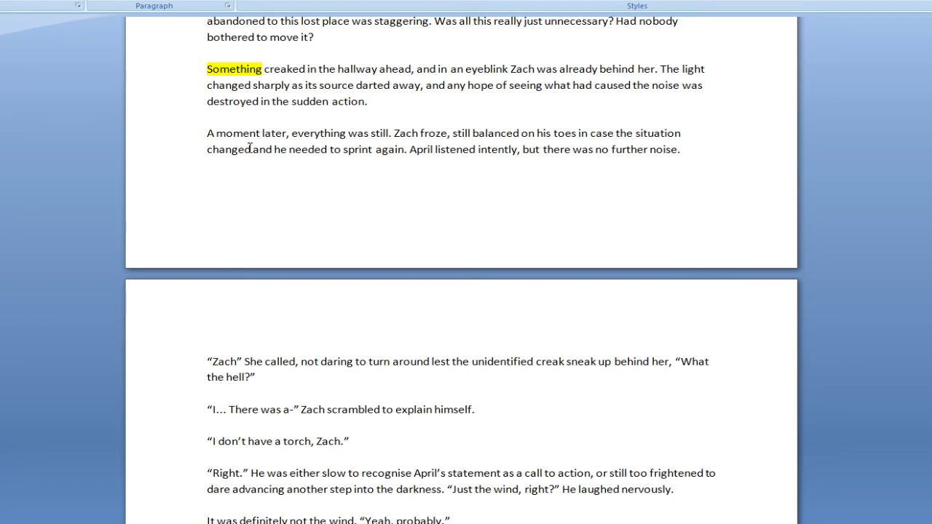
{"action": "left_click_drag", "start_coordinate": [250, 147], "coordinate": [329, 151]}
{"action": "left_click_drag", "start_coordinate": [226, 149], "coordinate": [316, 154]}
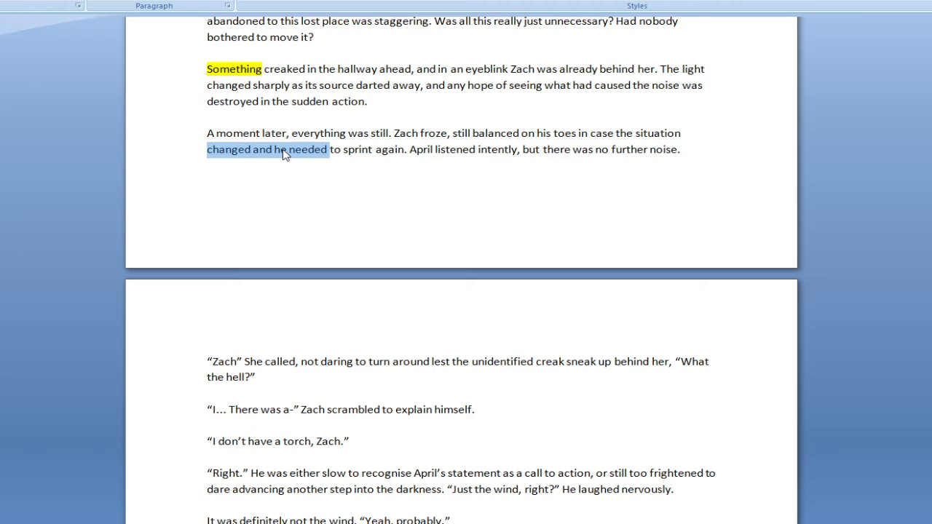
{"action": "left_click", "coordinate": [244, 167]}
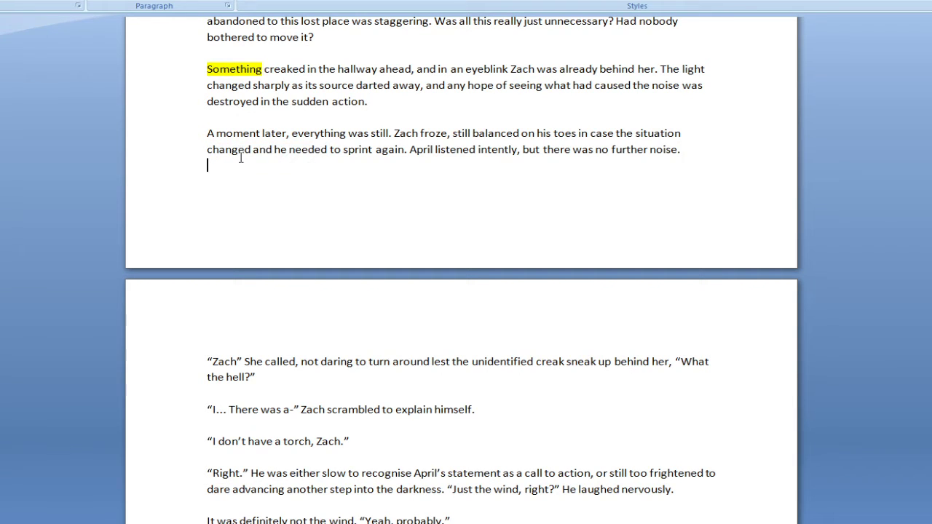
{"action": "left_click_drag", "start_coordinate": [240, 158], "coordinate": [293, 150]}
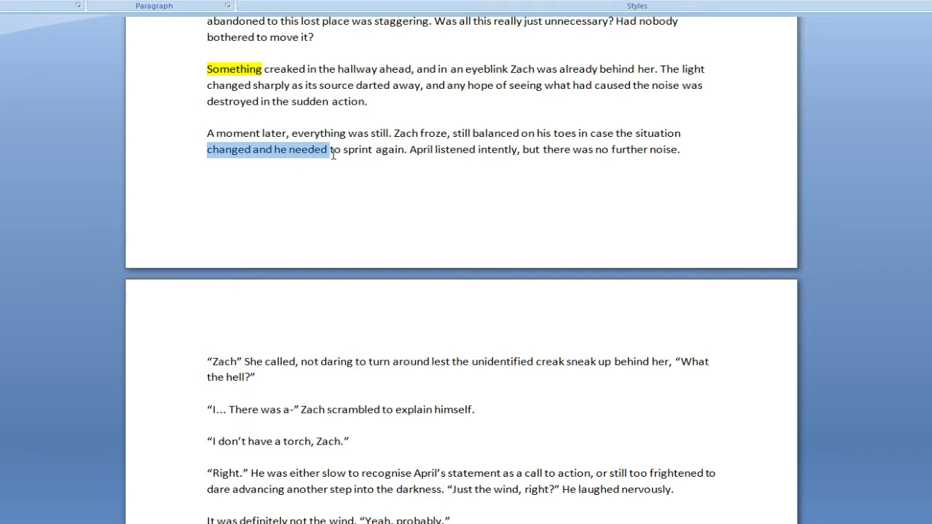
{"action": "left_click", "coordinate": [328, 183]}
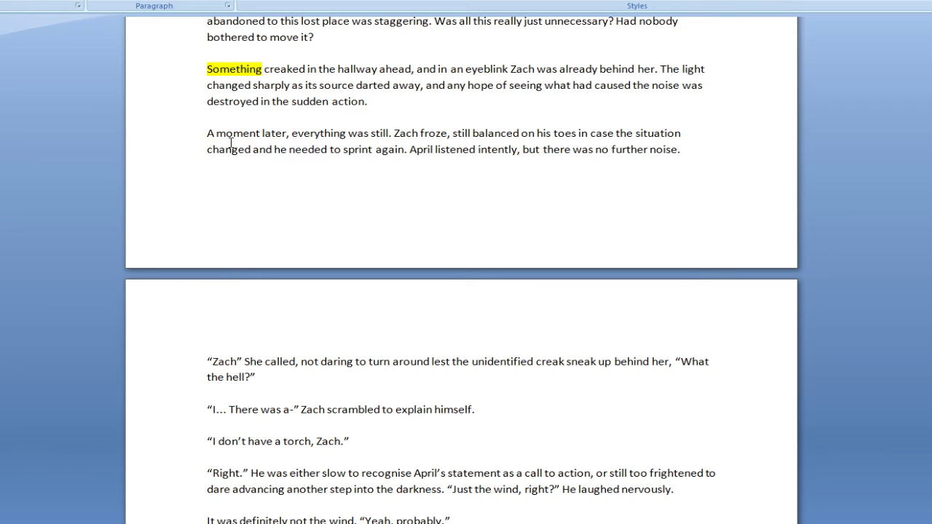
{"action": "left_click", "coordinate": [290, 149]}
Read on from the Zach paragraph through his slow advance past April to her 'What now?'.
{"action": "scroll", "coordinate": [463, 213], "scroll_direction": "down", "scroll_amount": 5}
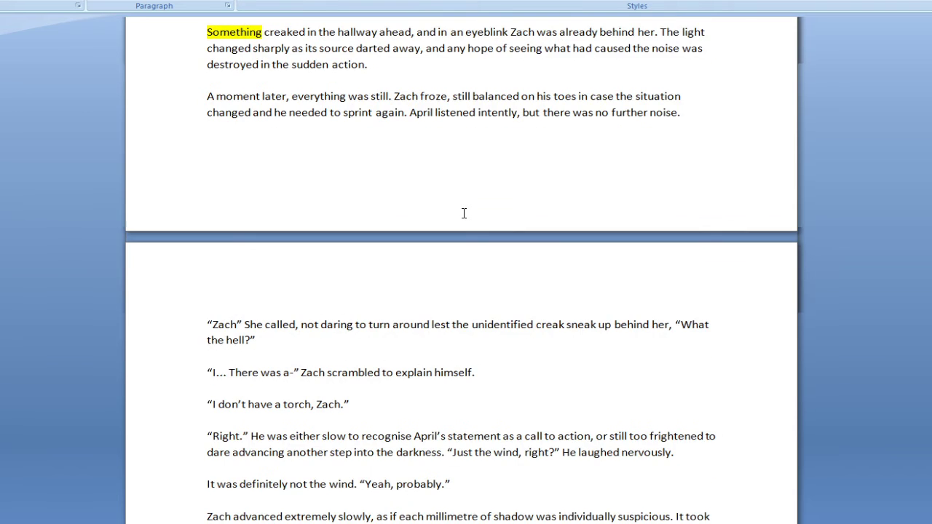
{"action": "left_click", "coordinate": [205, 176]}
{"action": "scroll", "coordinate": [205, 176], "scroll_direction": "down", "scroll_amount": 3}
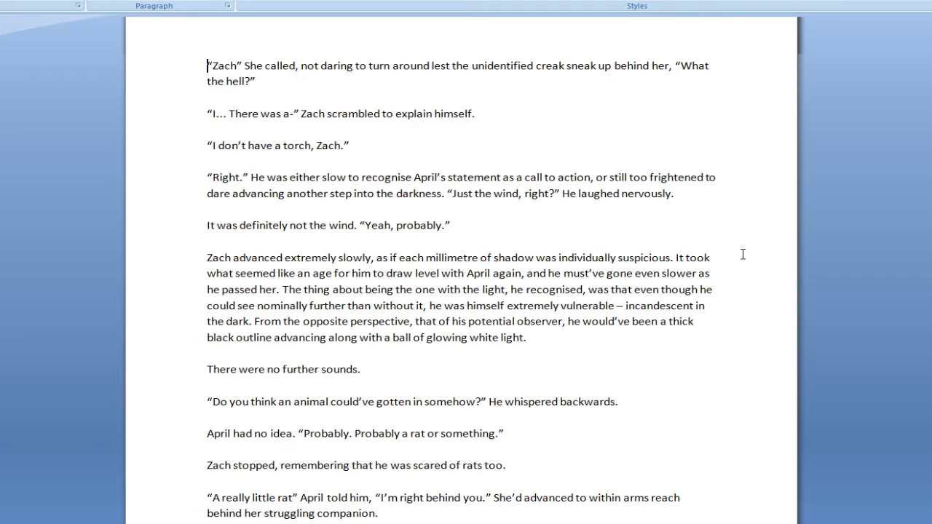
{"action": "scroll", "coordinate": [755, 303], "scroll_direction": "down", "scroll_amount": 3}
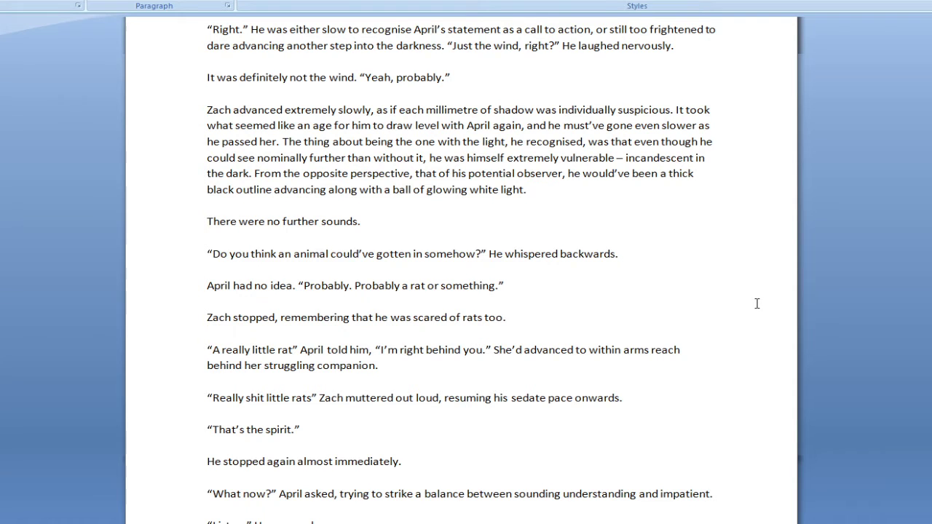
Scroll past April's fall until the 'The hiss resumed' paragraph reaches the top of the window.
{"action": "scroll", "coordinate": [756, 303], "scroll_direction": "down", "scroll_amount": 3}
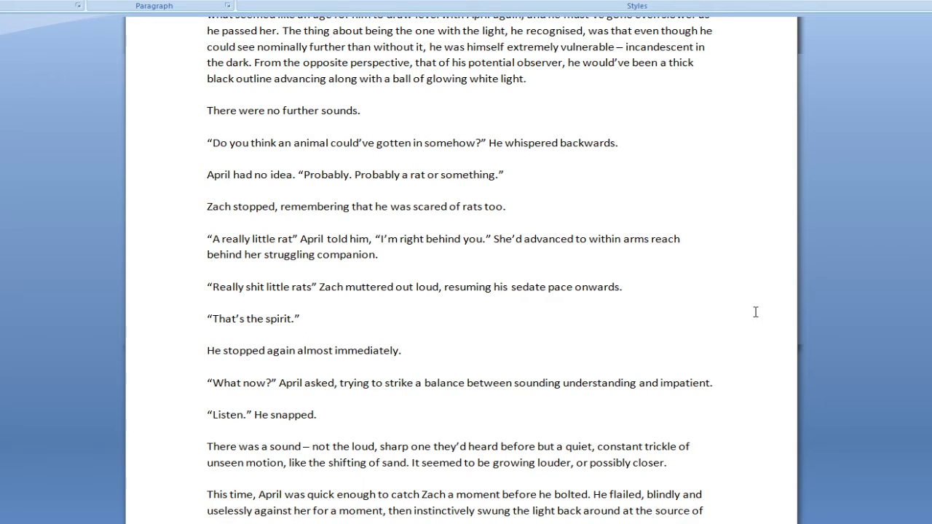
{"action": "scroll", "coordinate": [755, 312], "scroll_direction": "down", "scroll_amount": 2}
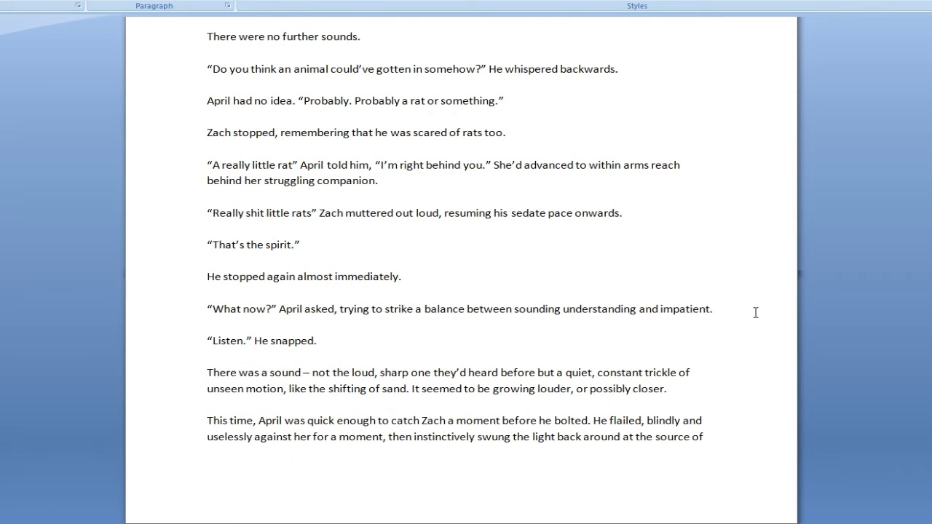
{"action": "scroll", "coordinate": [755, 312], "scroll_direction": "down", "scroll_amount": 2}
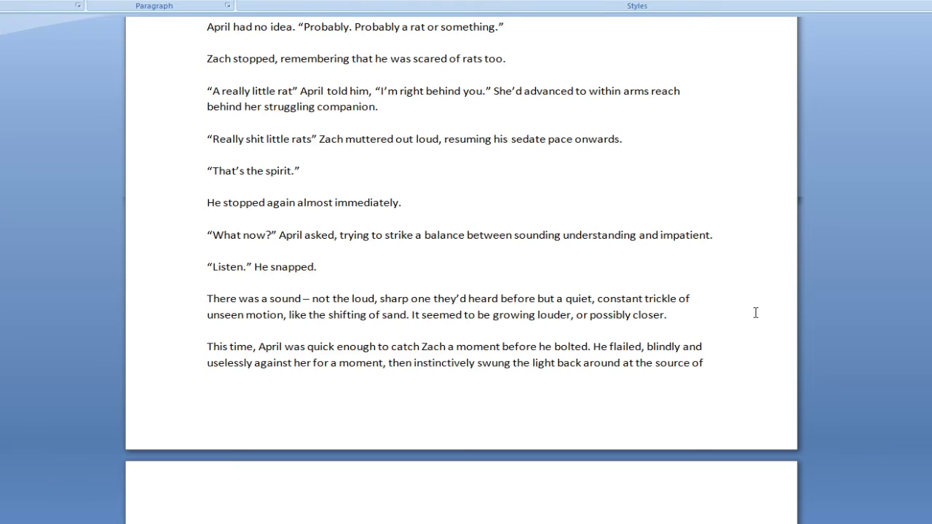
{"action": "scroll", "coordinate": [755, 312], "scroll_direction": "down", "scroll_amount": 2}
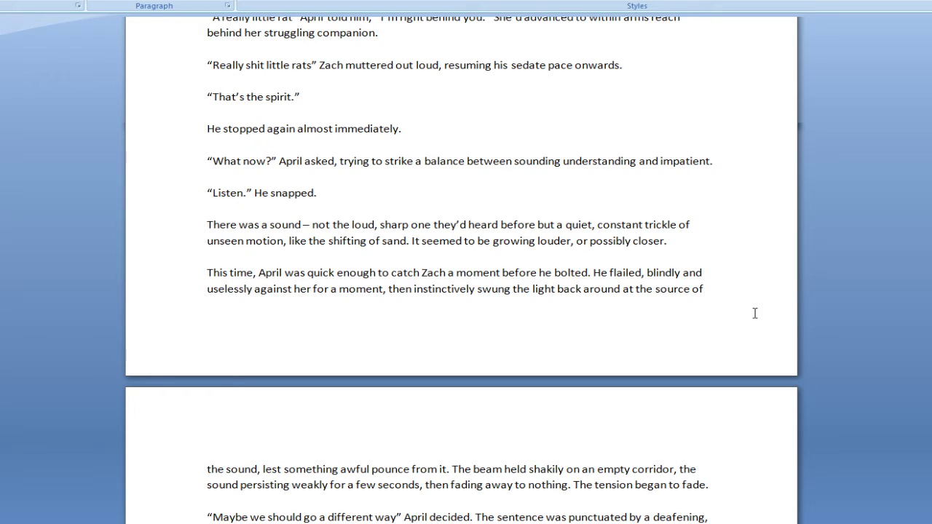
{"action": "scroll", "coordinate": [755, 312], "scroll_direction": "down", "scroll_amount": 3}
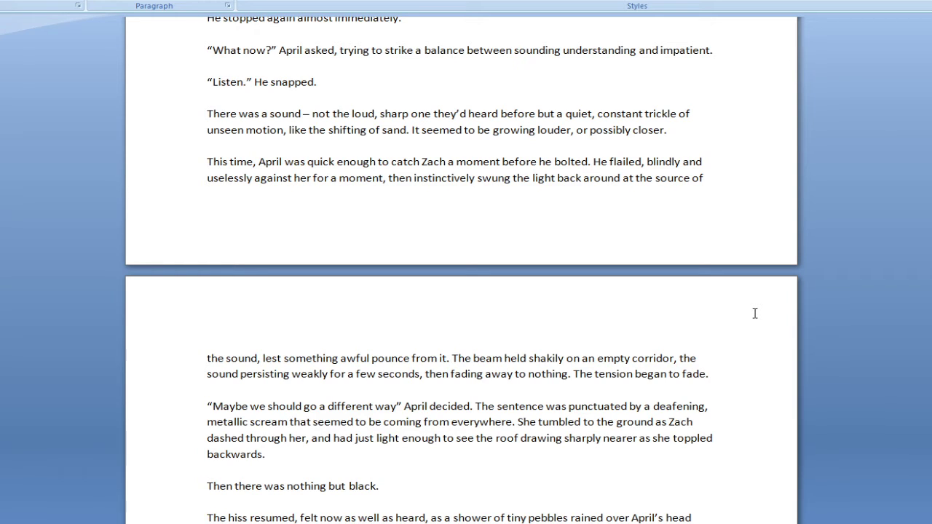
{"action": "scroll", "coordinate": [755, 313], "scroll_direction": "down", "scroll_amount": 5}
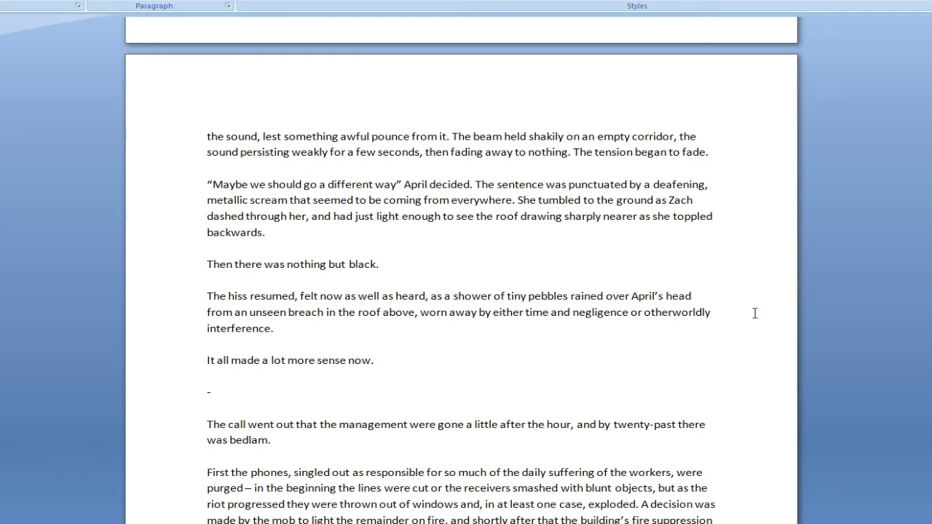
{"action": "scroll", "coordinate": [755, 313], "scroll_direction": "down", "scroll_amount": 2}
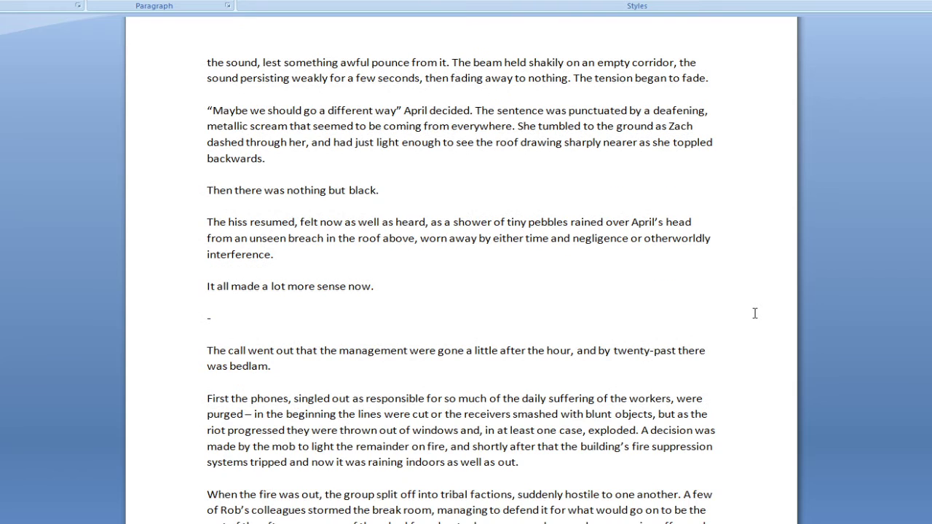
{"action": "scroll", "coordinate": [755, 313], "scroll_direction": "down", "scroll_amount": 1}
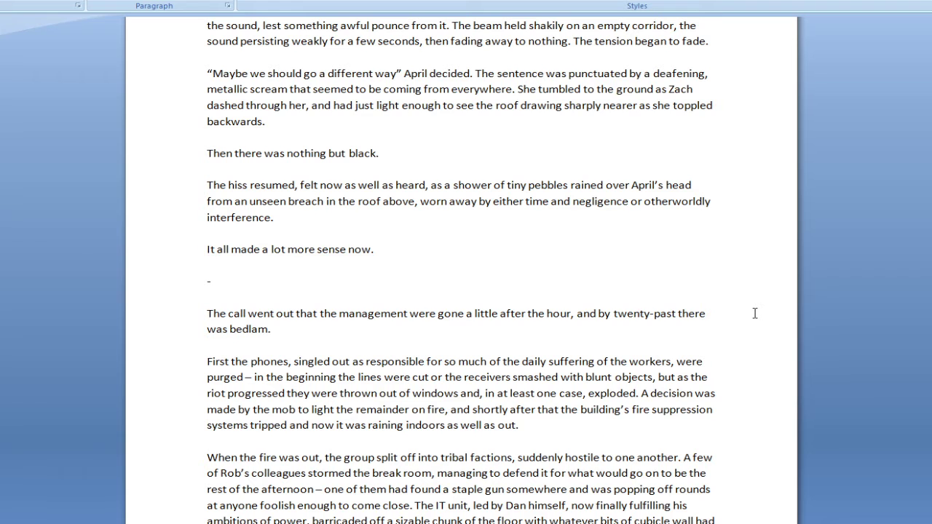
{"action": "scroll", "coordinate": [755, 313], "scroll_direction": "down", "scroll_amount": 3}
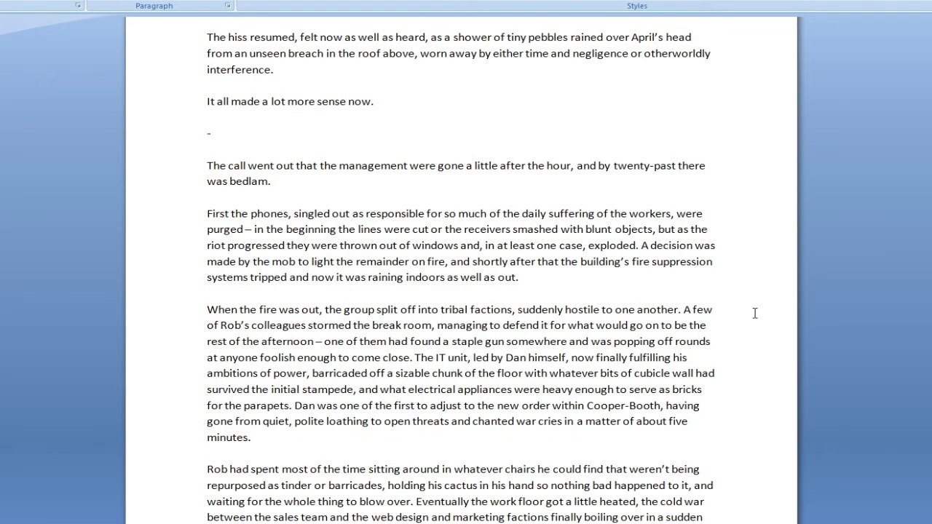
{"action": "mouse_move", "coordinate": [204, 160]}
{"action": "left_mouse_down"}
{"action": "mouse_move", "coordinate": [713, 520]}
{"action": "mouse_move", "coordinate": [211, 149]}
{"action": "left_mouse_up"}
{"action": "left_click", "coordinate": [277, 152]}
{"action": "key", "text": "Down"}
Scroll to the page's end, where Rob watches a man take a pencil to the eye.
{"action": "scroll", "coordinate": [462, 269], "scroll_direction": "down", "scroll_amount": 4}
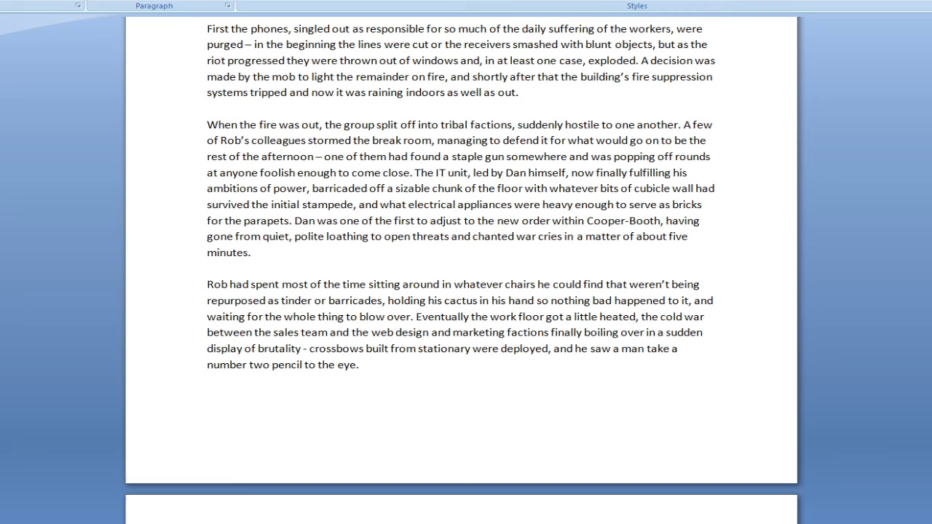
Scroll past the page break to Rob slipping out to the landing with Adam.
{"action": "scroll", "coordinate": [691, 406], "scroll_direction": "down", "scroll_amount": 5}
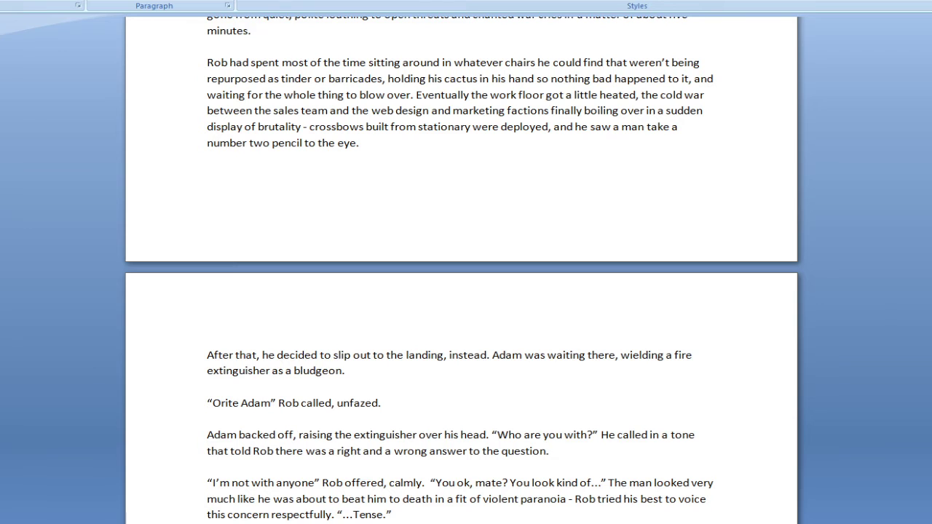
{"action": "scroll", "coordinate": [462, 269], "scroll_direction": "down", "scroll_amount": 6}
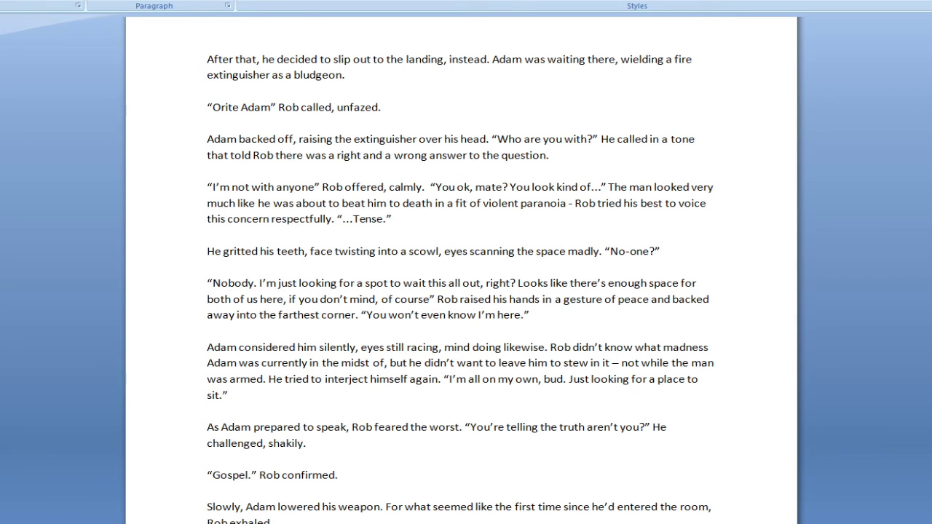
{"action": "scroll", "coordinate": [461, 270], "scroll_direction": "down", "scroll_amount": 2}
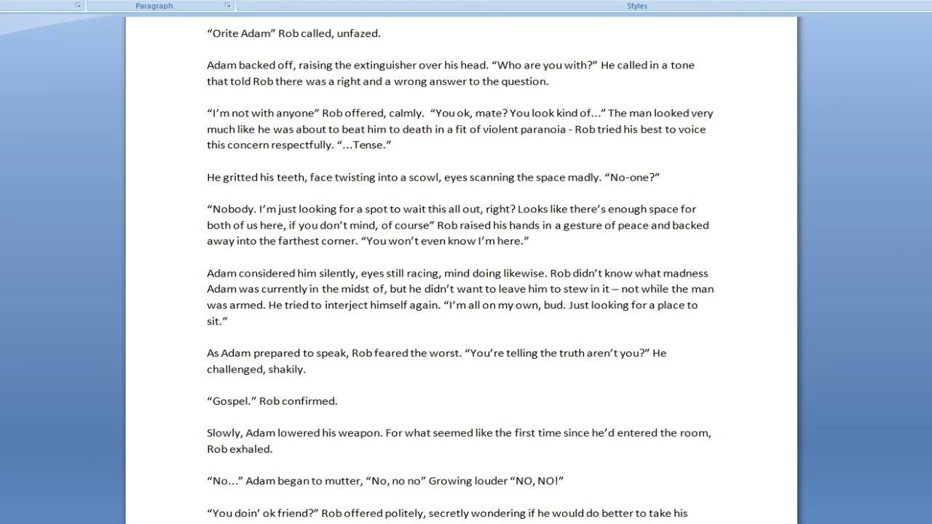
Scroll down to Adam's 'I'm a marked man!' outburst and Rob's 'Ok.'.
{"action": "scroll", "coordinate": [460, 270], "scroll_direction": "down", "scroll_amount": 3}
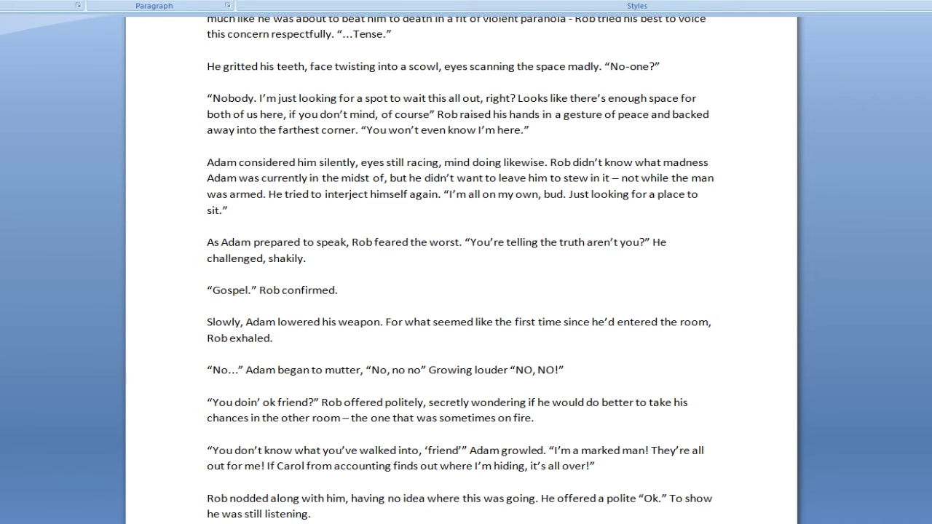
Scroll down to Adam's 'You'll tell no-one' and Rob's 'Cross my heart' at the page's end.
{"action": "scroll", "coordinate": [460, 262], "scroll_direction": "down", "scroll_amount": 3}
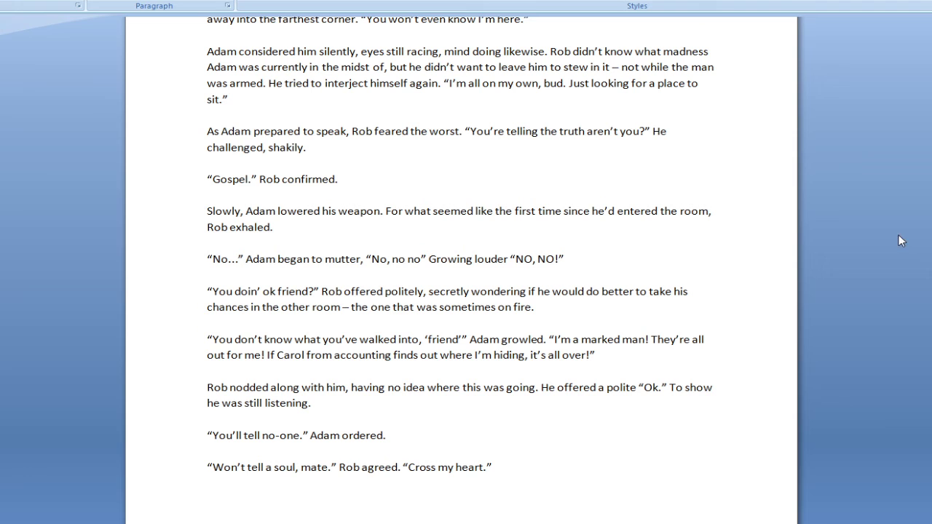
{"action": "scroll", "coordinate": [861, 209], "scroll_direction": "down", "scroll_amount": 3}
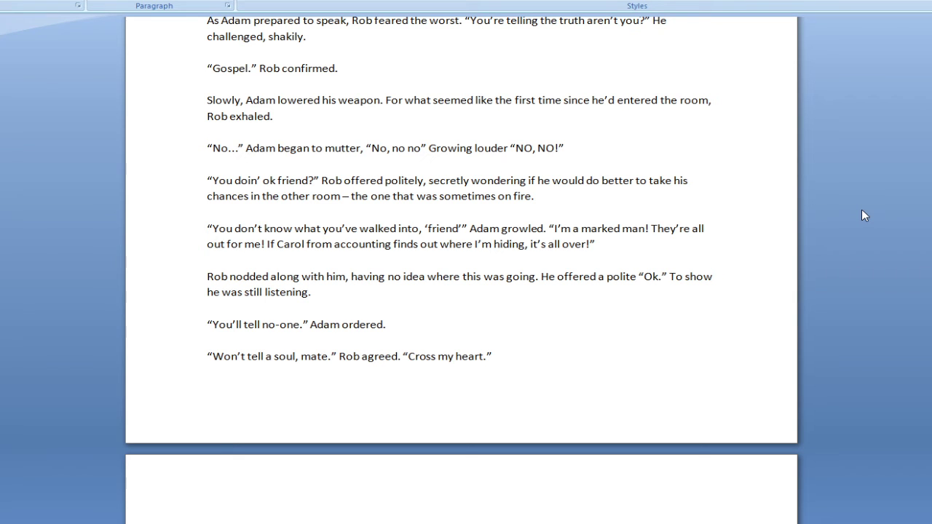
Read past the scene break until the 'ZACH! GOD-FUCKING-DAMMIT ZACH!!!' line is visible.
{"action": "scroll", "coordinate": [862, 210], "scroll_direction": "down", "scroll_amount": 3}
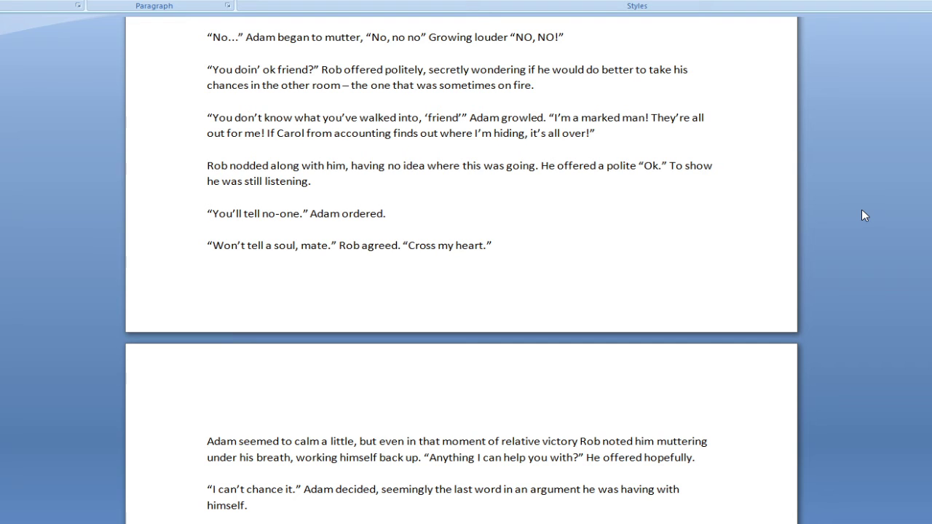
{"action": "scroll", "coordinate": [862, 210], "scroll_direction": "down", "scroll_amount": 2}
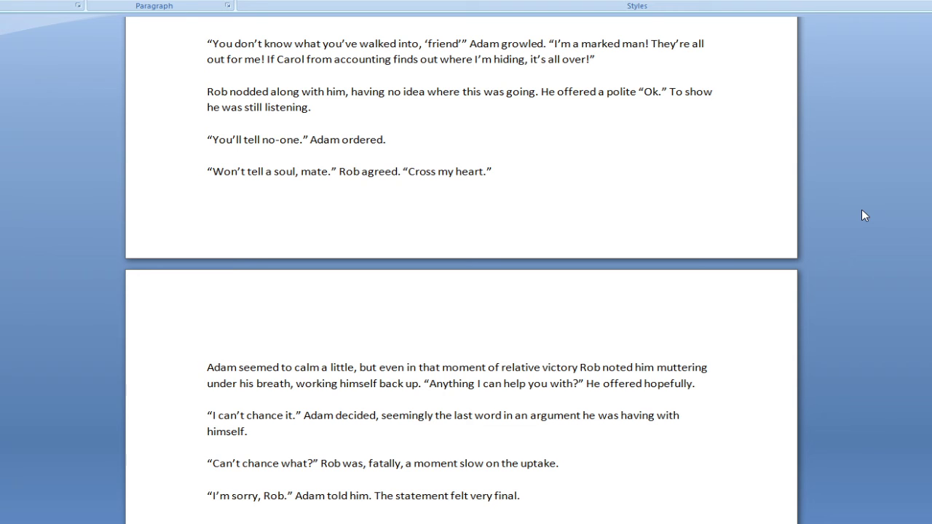
{"action": "scroll", "coordinate": [862, 210], "scroll_direction": "down", "scroll_amount": 3}
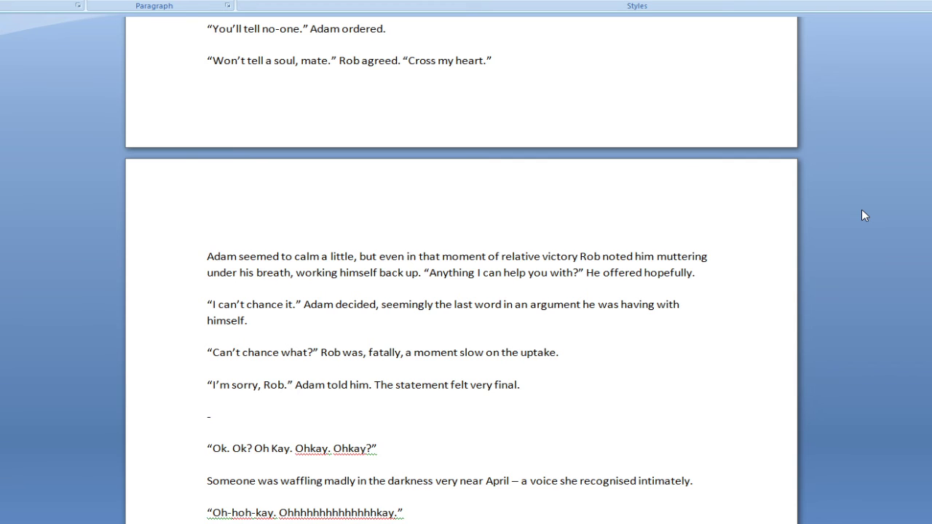
{"action": "scroll", "coordinate": [862, 210], "scroll_direction": "down", "scroll_amount": 5}
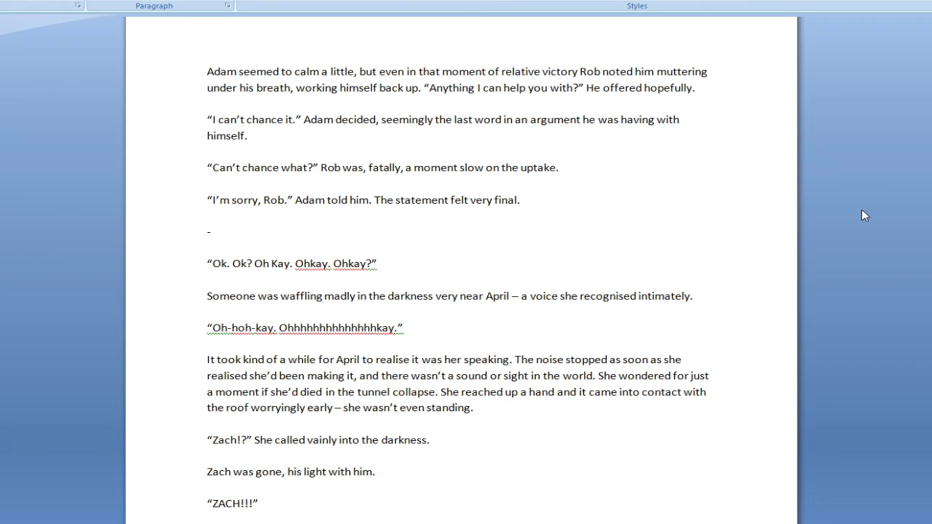
{"action": "scroll", "coordinate": [862, 211], "scroll_direction": "down", "scroll_amount": 4}
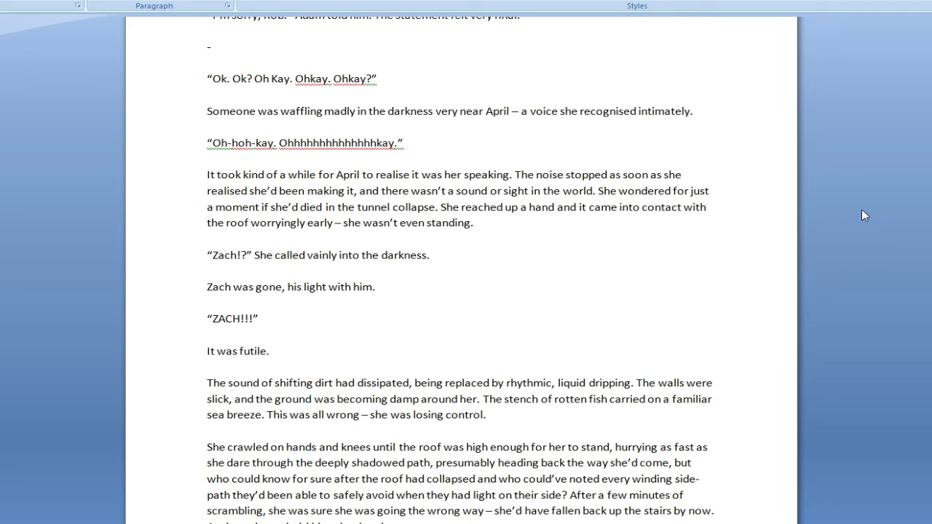
{"action": "scroll", "coordinate": [861, 216], "scroll_direction": "down", "scroll_amount": 2}
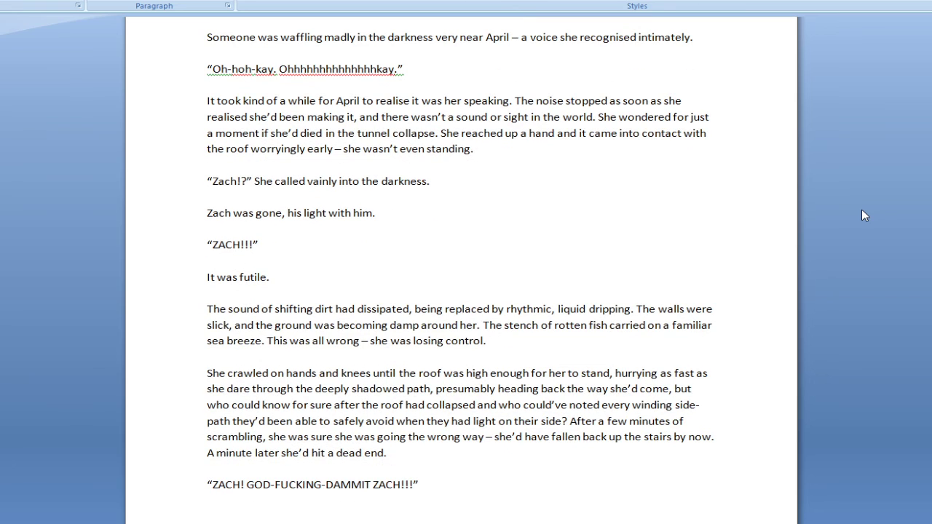
Read through the April paragraphs onto the page starting 'She yelled until her throat was sore'.
{"action": "double_click", "coordinate": [449, 133]}
{"action": "left_click", "coordinate": [211, 182]}
{"action": "scroll", "coordinate": [745, 186], "scroll_direction": "down", "scroll_amount": 1}
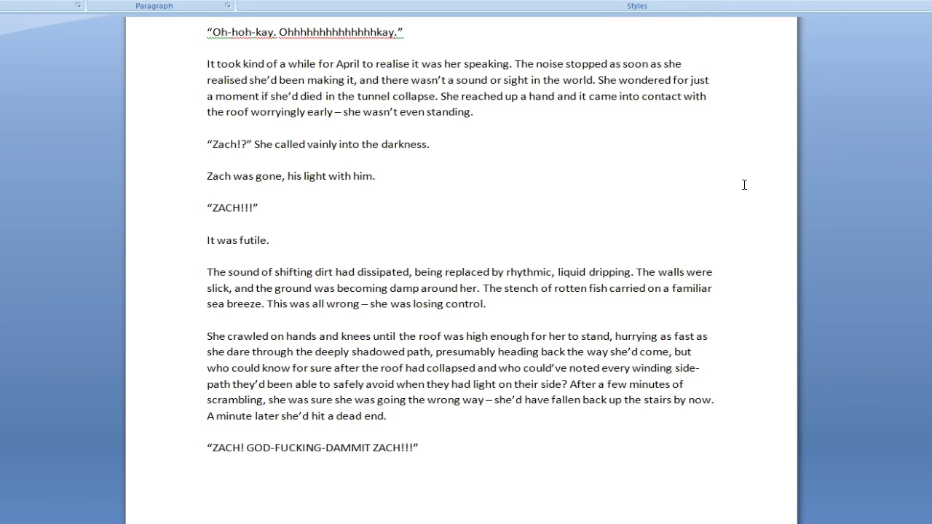
{"action": "scroll", "coordinate": [744, 184], "scroll_direction": "down", "scroll_amount": 3}
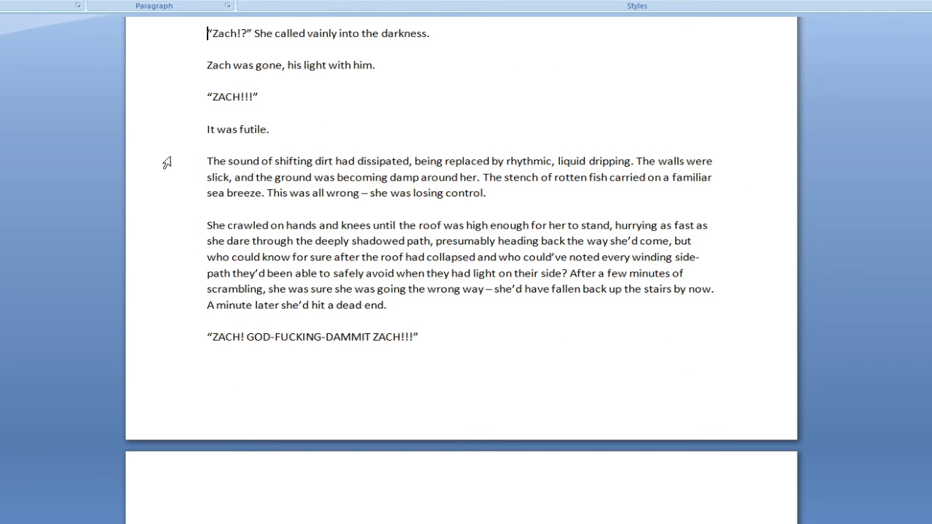
{"action": "left_click", "coordinate": [208, 161]}
{"action": "scroll", "coordinate": [930, 141], "scroll_direction": "down", "scroll_amount": 2}
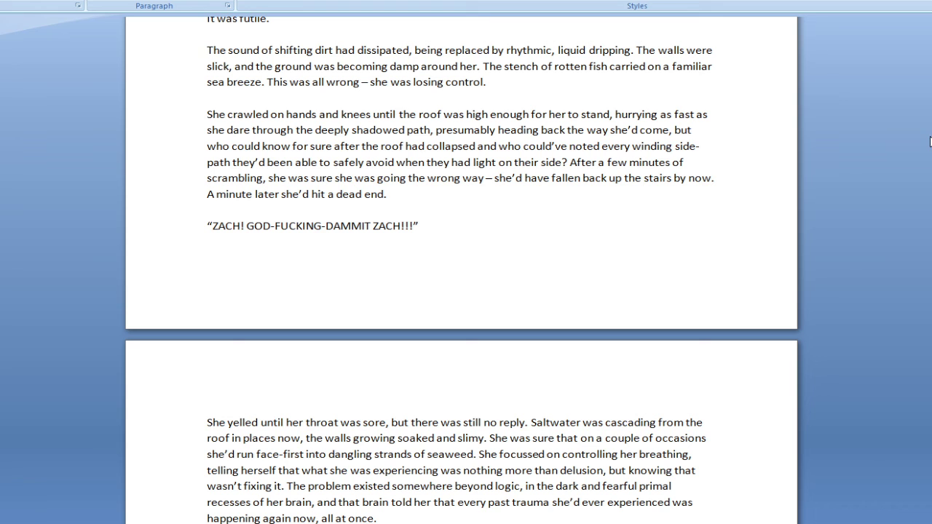
Scroll down to the 'ZACH!!!' and 'The first wisp...' paragraphs.
{"action": "scroll", "coordinate": [930, 140], "scroll_direction": "down", "scroll_amount": 2}
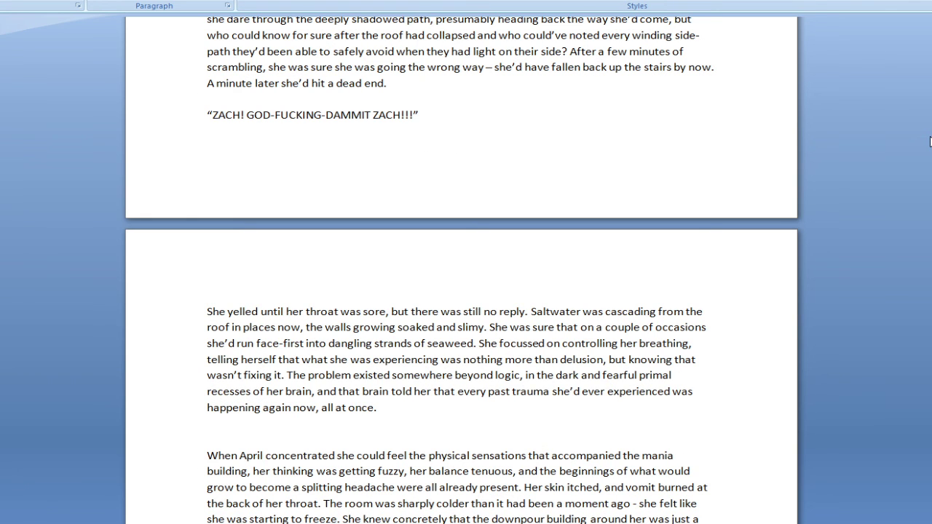
{"action": "scroll", "coordinate": [930, 140], "scroll_direction": "down", "scroll_amount": 3}
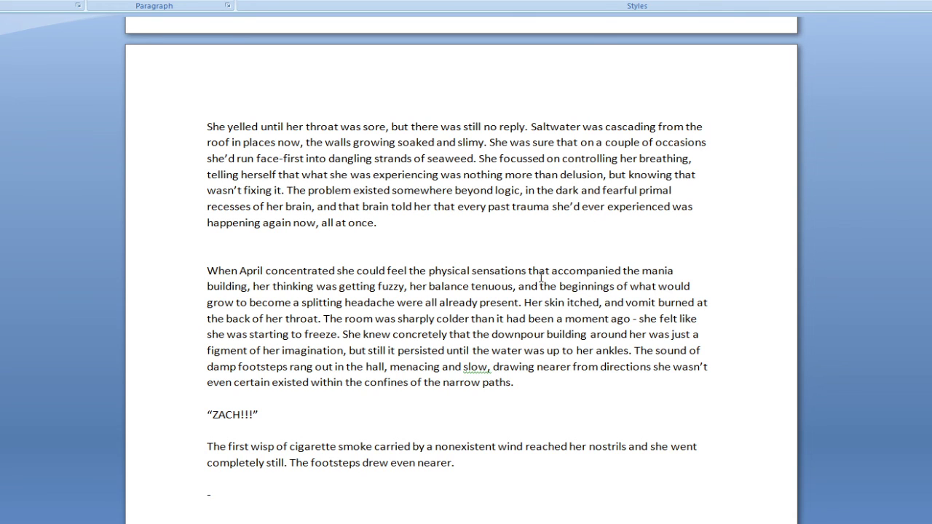
Delete the stray blank line above 'When April concentrated' and scroll to the closing dash.
{"action": "left_click", "coordinate": [433, 241]}
{"action": "key", "text": "BackSpace"}
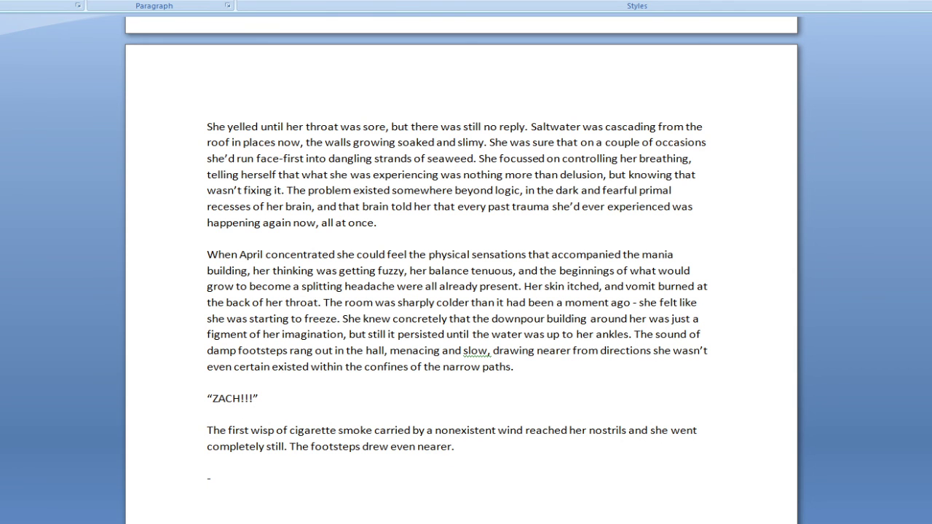
{"action": "left_click", "coordinate": [208, 254]}
{"action": "scroll", "coordinate": [809, 233], "scroll_direction": "down", "scroll_amount": 2}
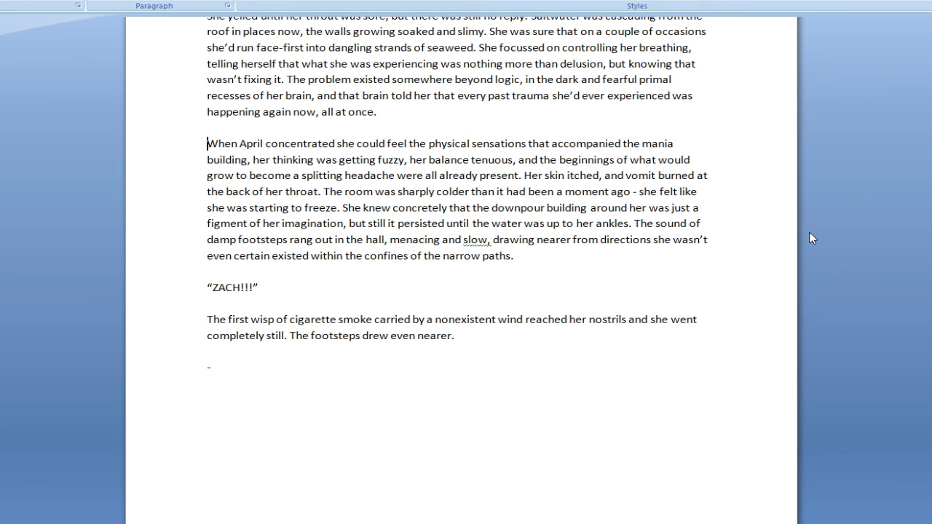
{"action": "scroll", "coordinate": [809, 232], "scroll_direction": "down", "scroll_amount": 2}
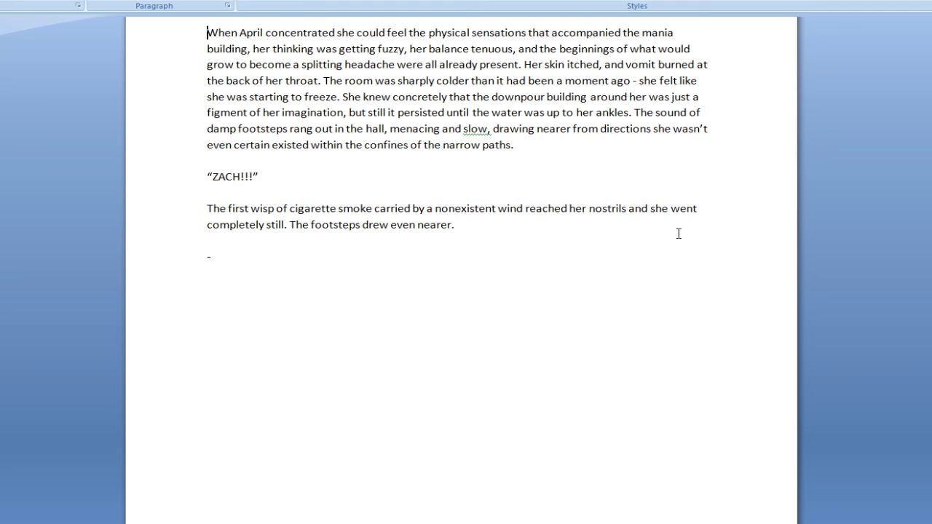
{"action": "left_click", "coordinate": [507, 294]}
{"action": "left_click_drag", "start_coordinate": [234, 260], "coordinate": [194, 255]}
{"action": "left_click", "coordinate": [227, 299]}
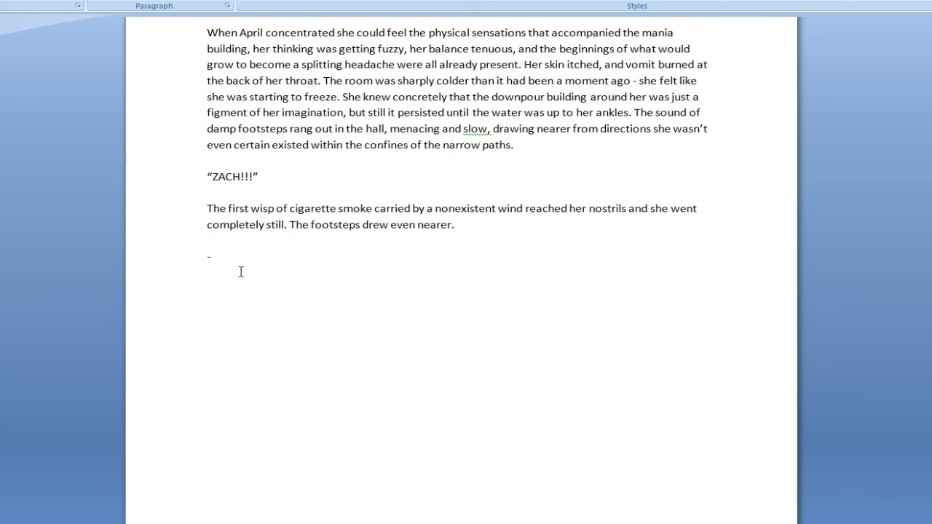